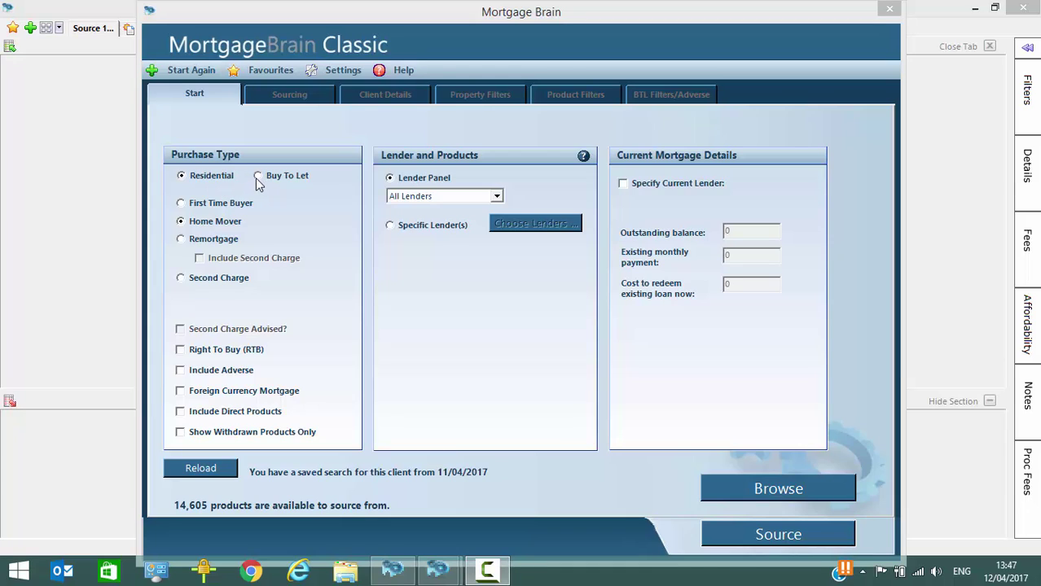
Step: Preview the Buy To Let purchase options and the list of specific lenders, then cancel the lender selection and return to Residential
left_click(258, 179)
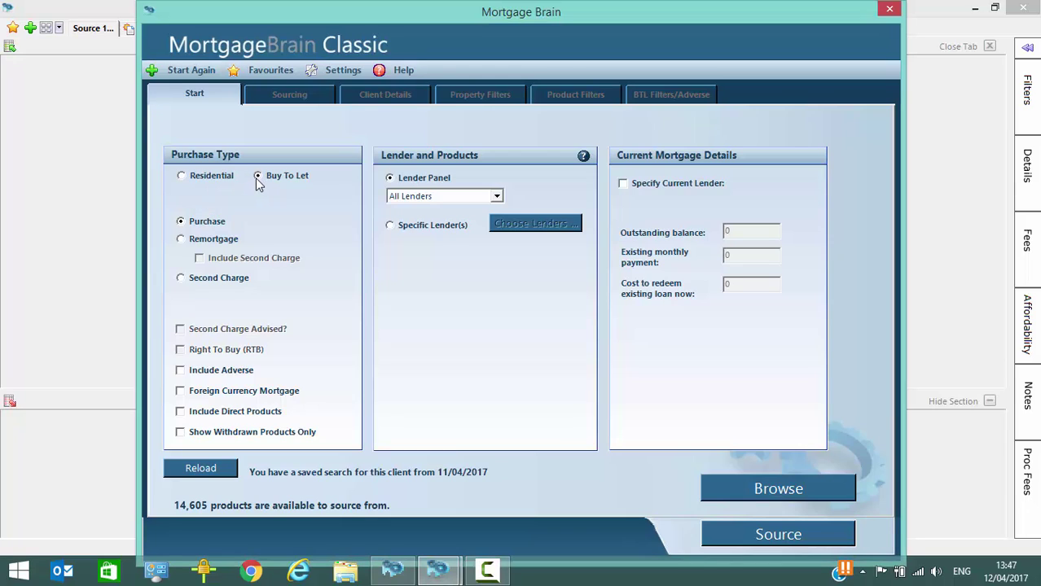
left_click(180, 177)
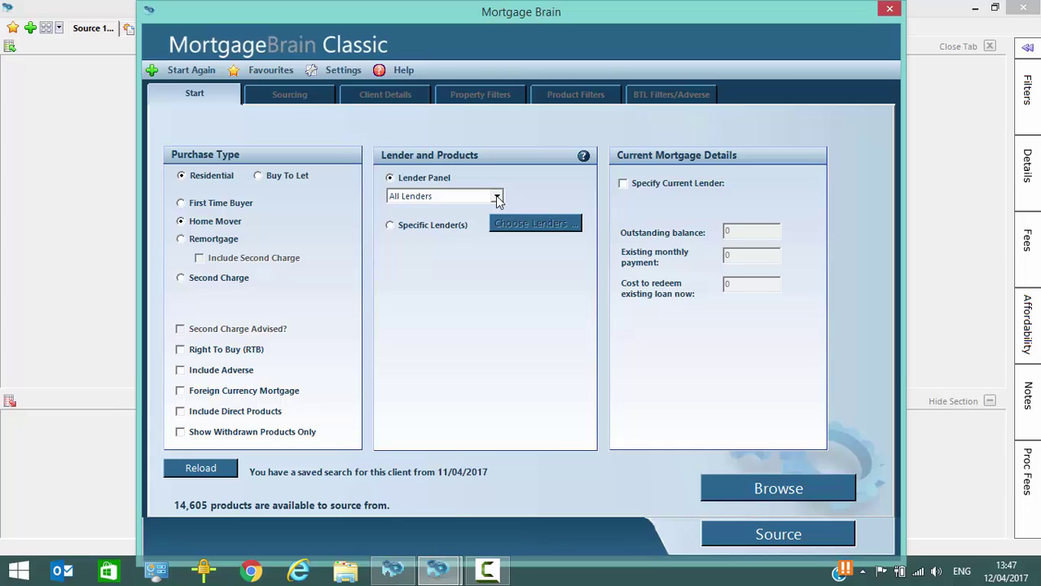
left_click(390, 227)
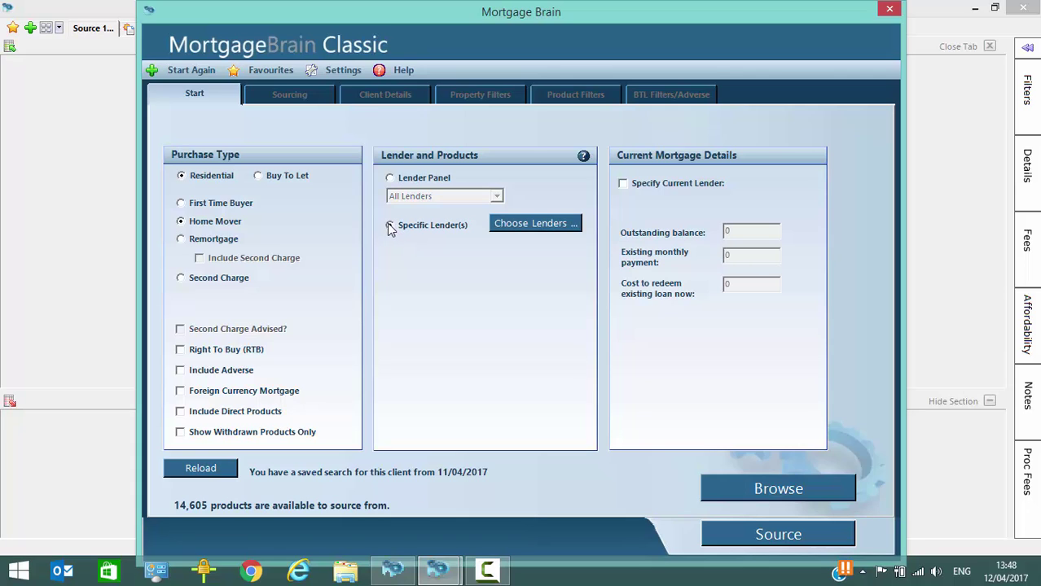
left_click(515, 224)
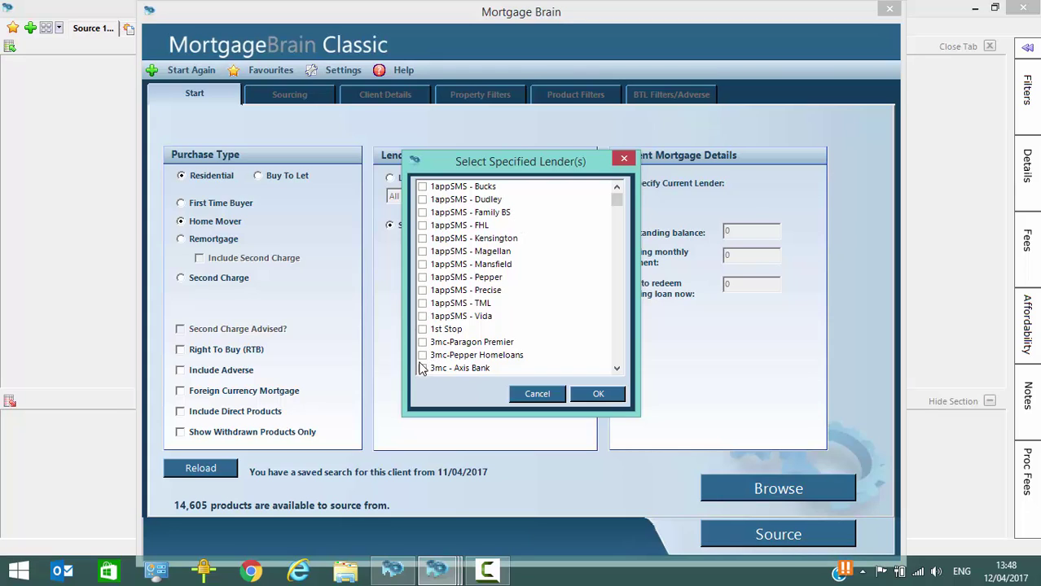
left_click(530, 394)
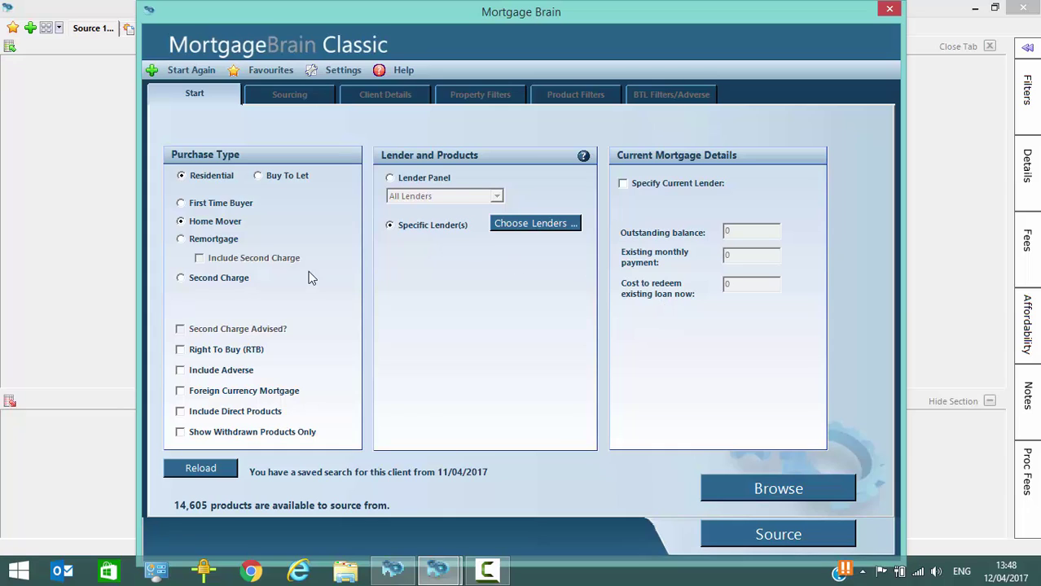
Step: Set up a Buy To Let purchase with Include Adverse, use the All Lenders panel, and proceed to sourcing
left_click(258, 177)
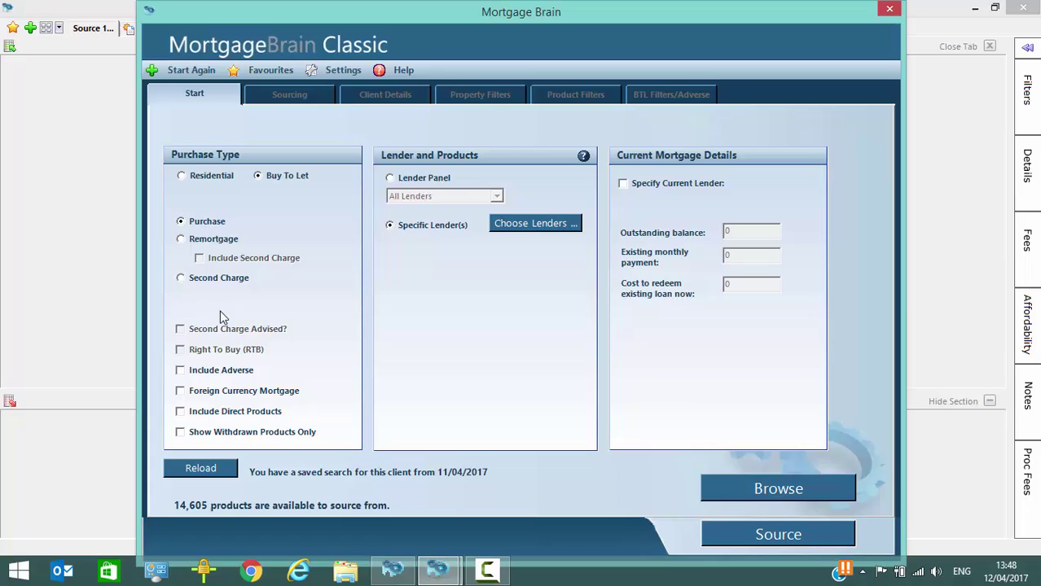
left_click(180, 370)
left_click(778, 537)
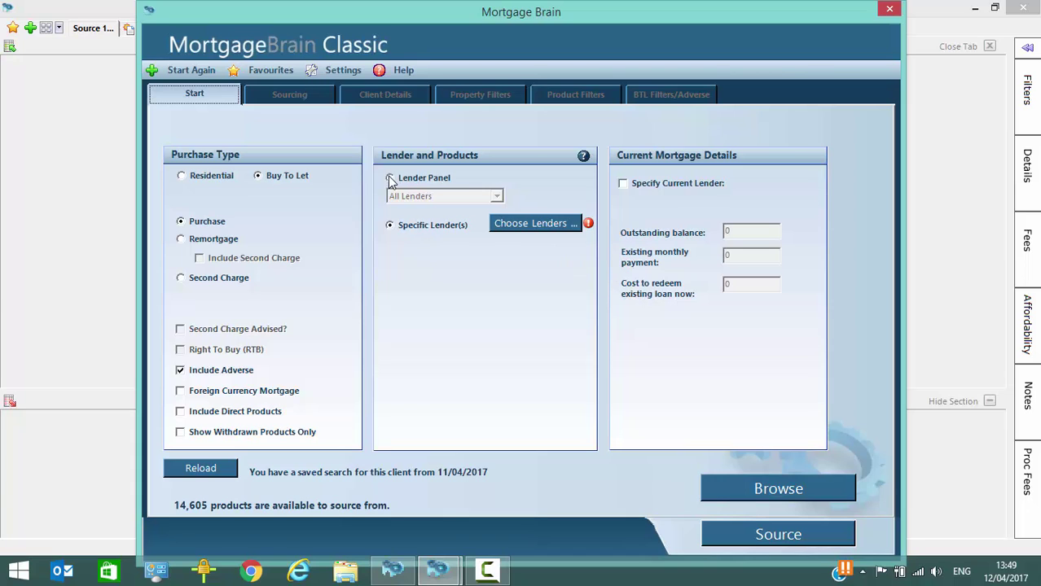
left_click(391, 178)
left_click(800, 537)
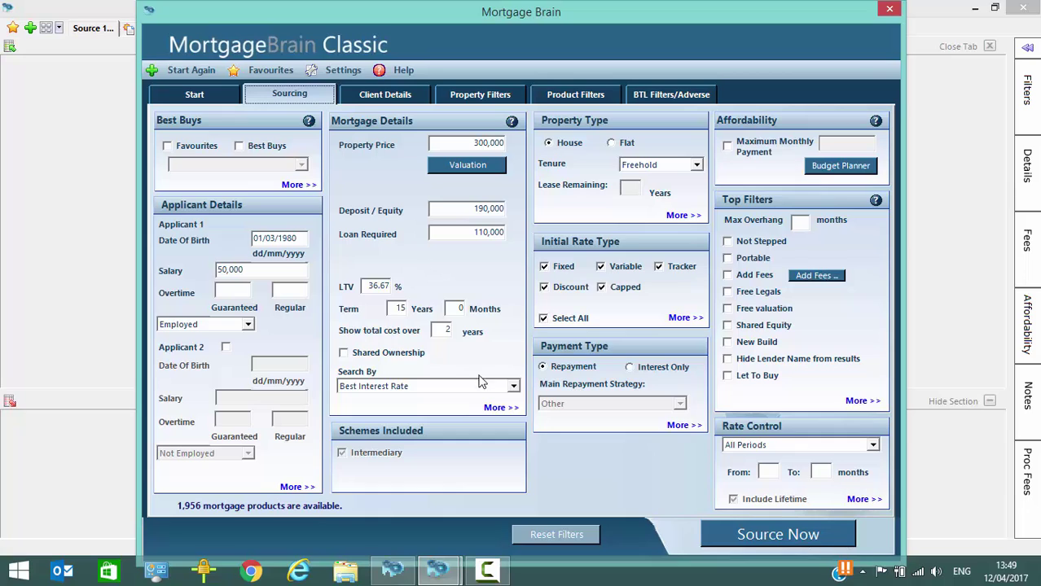
Step: Limit the initial rate type to Fixed and set the rate control period to 12 - 35 months
left_click(513, 386)
left_click(513, 386)
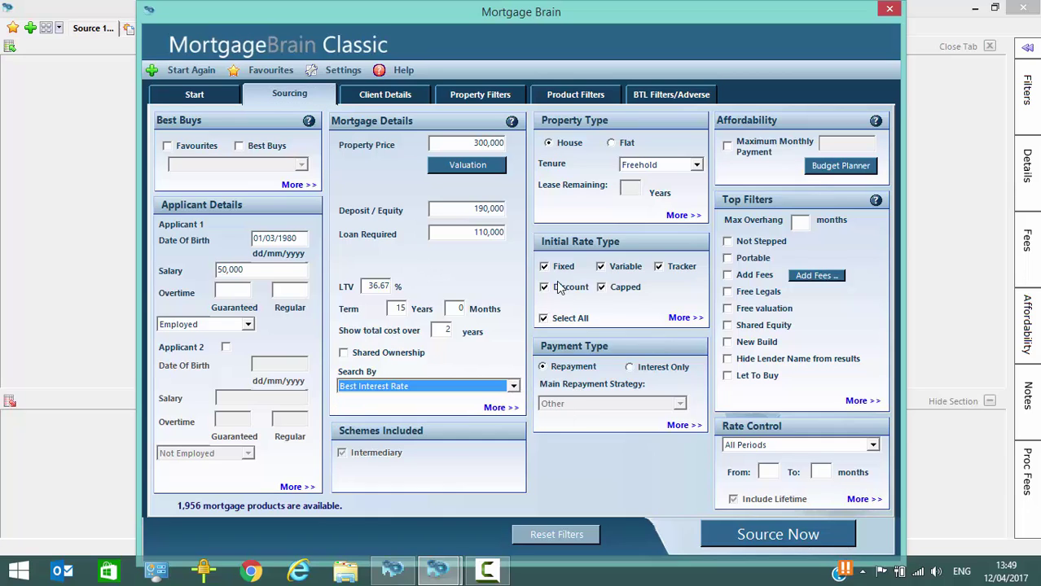
left_click(550, 319)
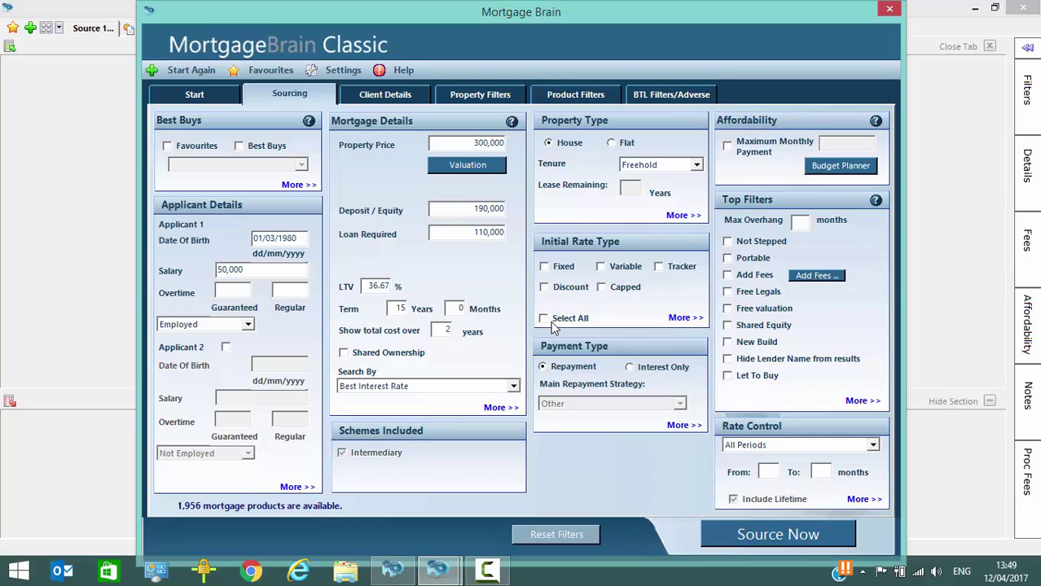
left_click(545, 267)
left_click(872, 446)
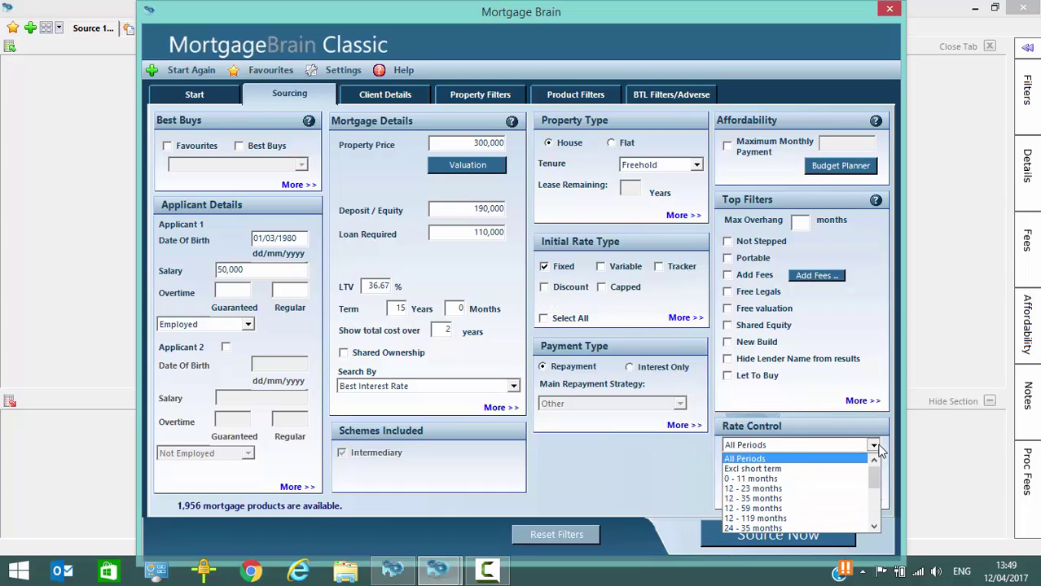
left_click(794, 498)
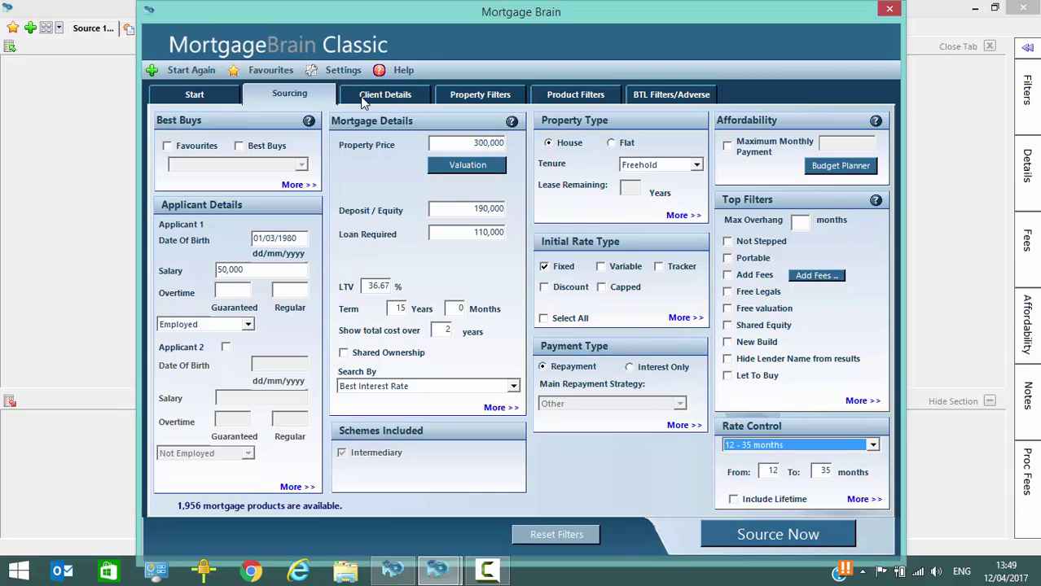
Step: Preview the two-applicant form in the client details and return to one applicant
left_click(386, 95)
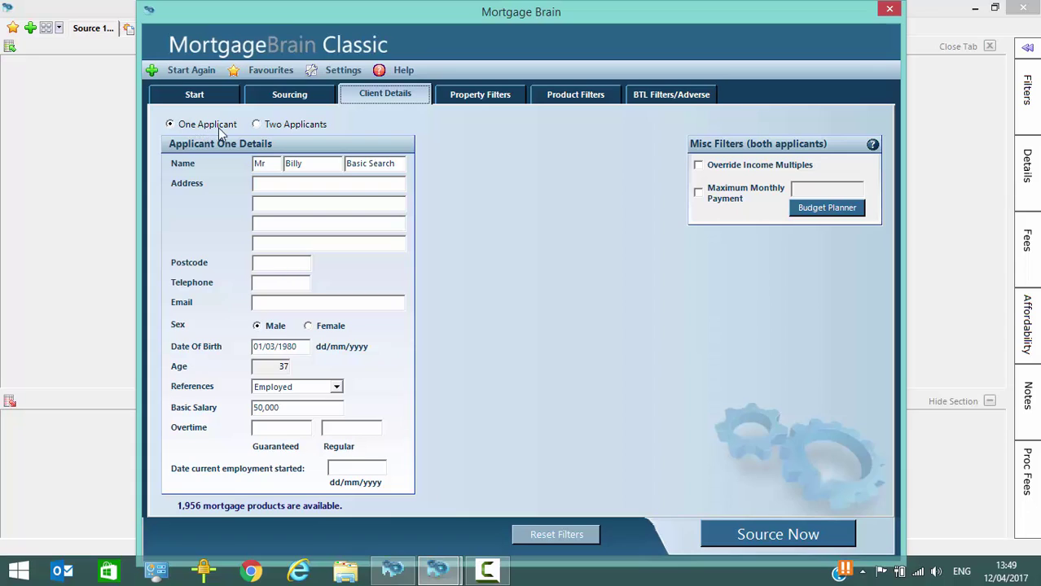
left_click(257, 125)
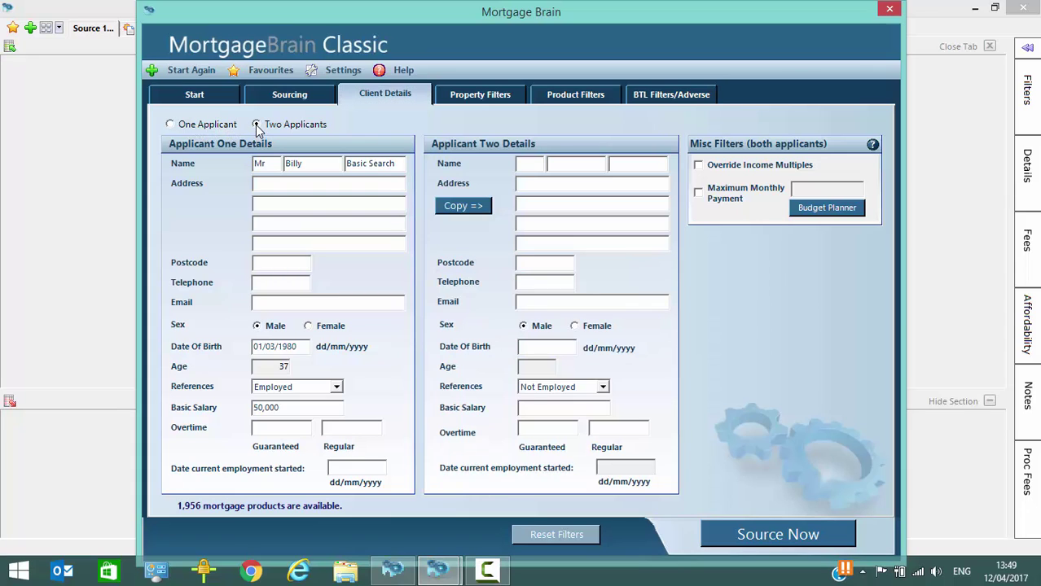
left_click(170, 124)
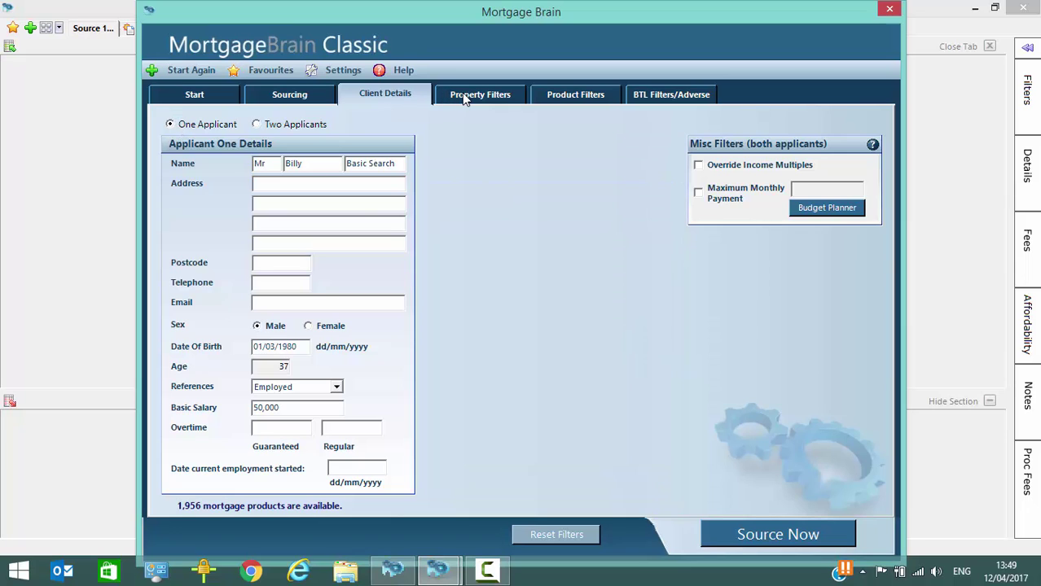
Step: Set the property's country to All UK and keep House as the property type in the property filters
left_click(466, 97)
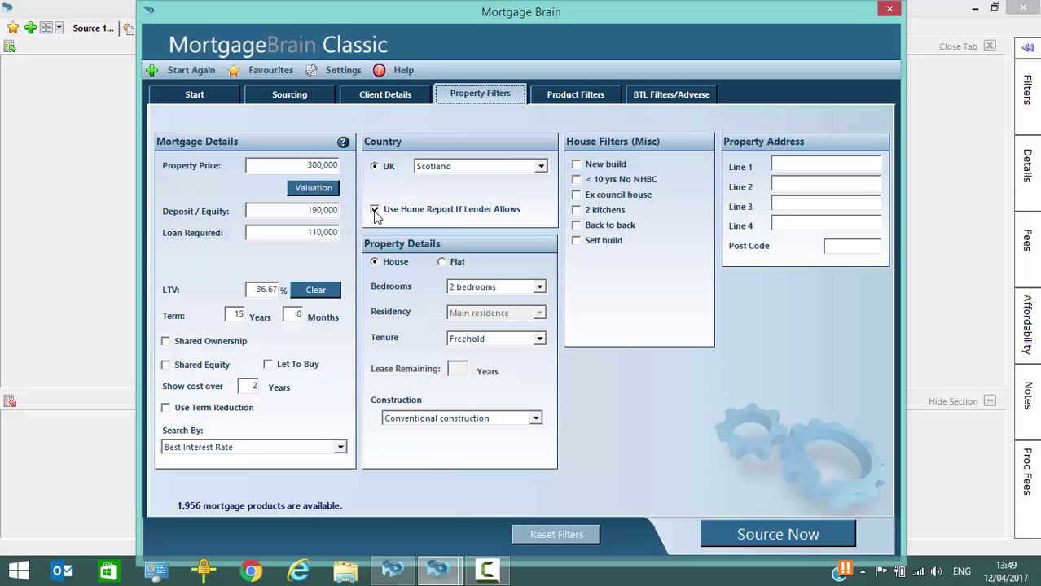
left_click(539, 167)
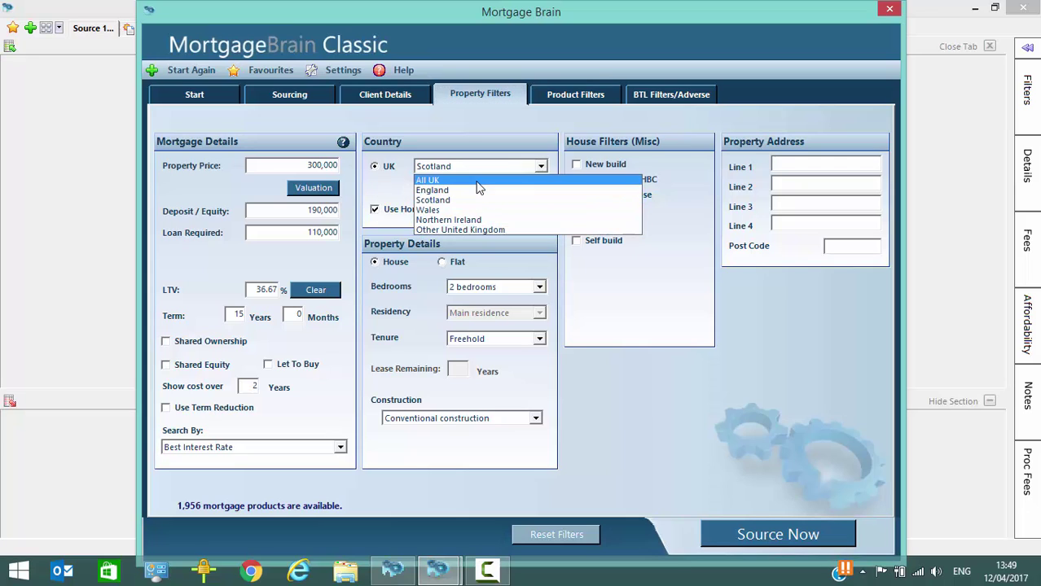
left_click(478, 183)
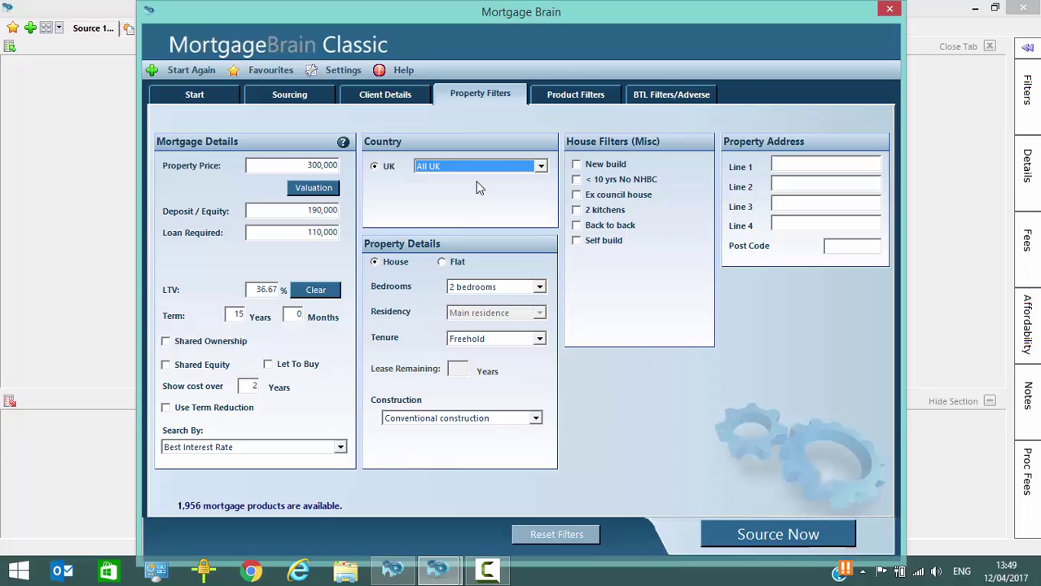
left_click(441, 262)
left_click(376, 264)
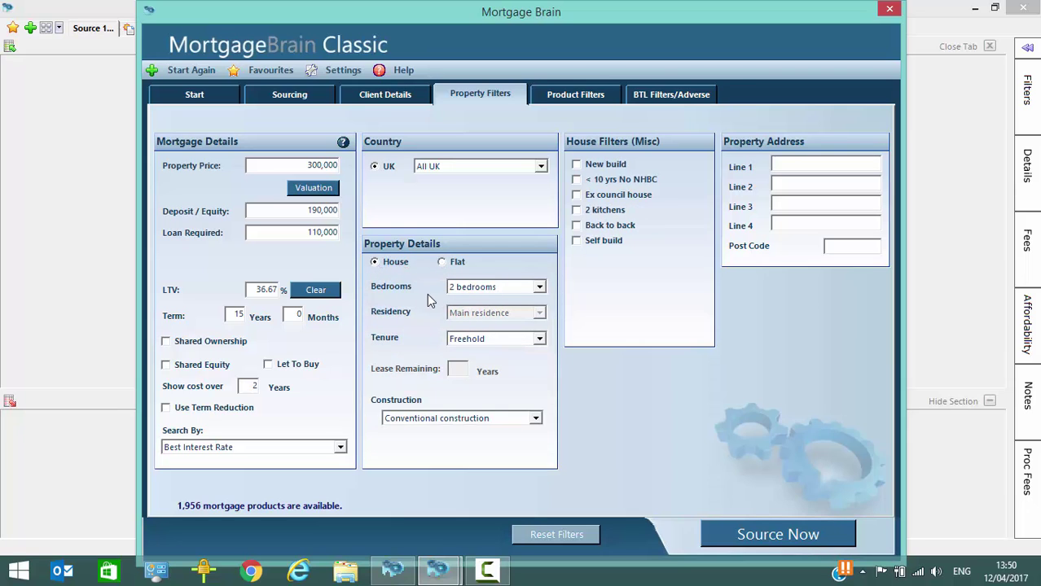
Step: Examine the Add Fees options in the product filters and the Buy to Let and adverse filters
left_click(576, 96)
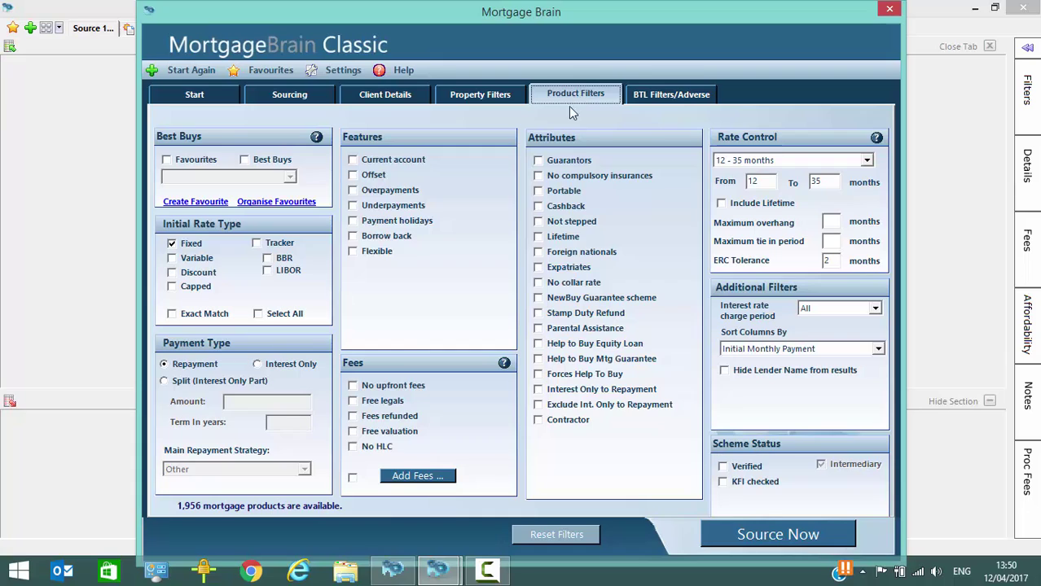
left_click(412, 477)
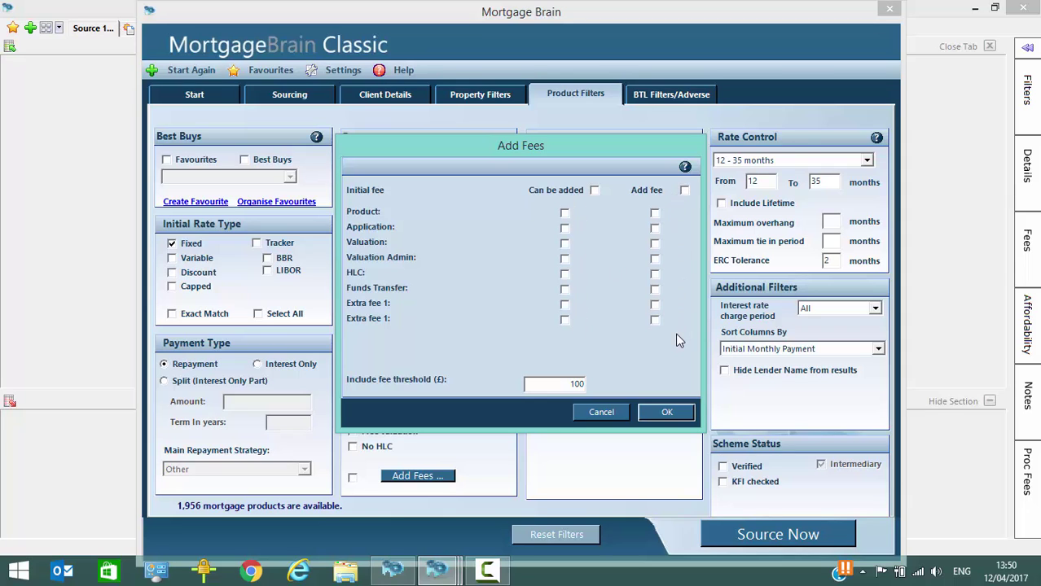
left_click(601, 412)
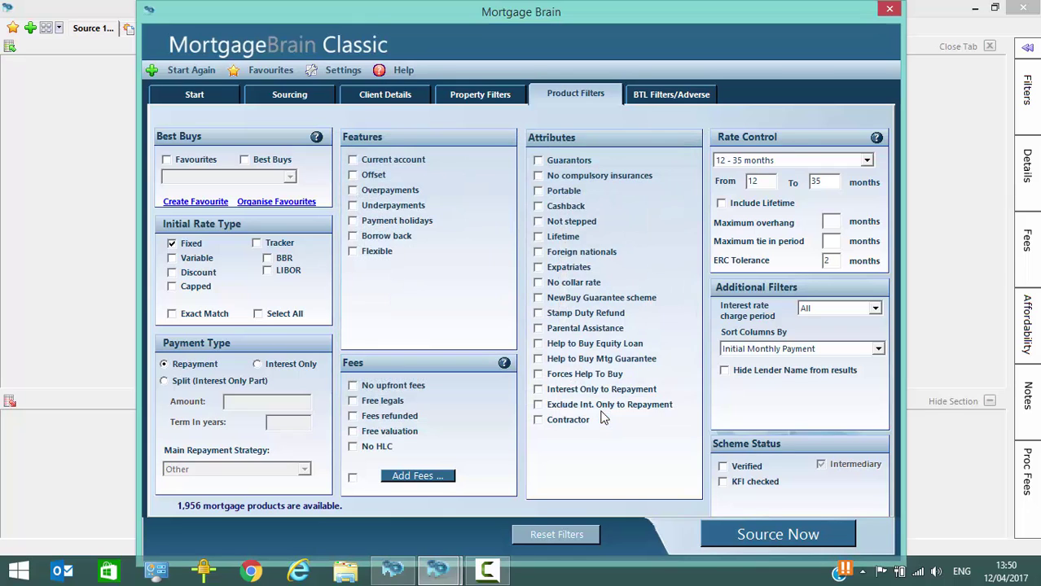
left_click(667, 97)
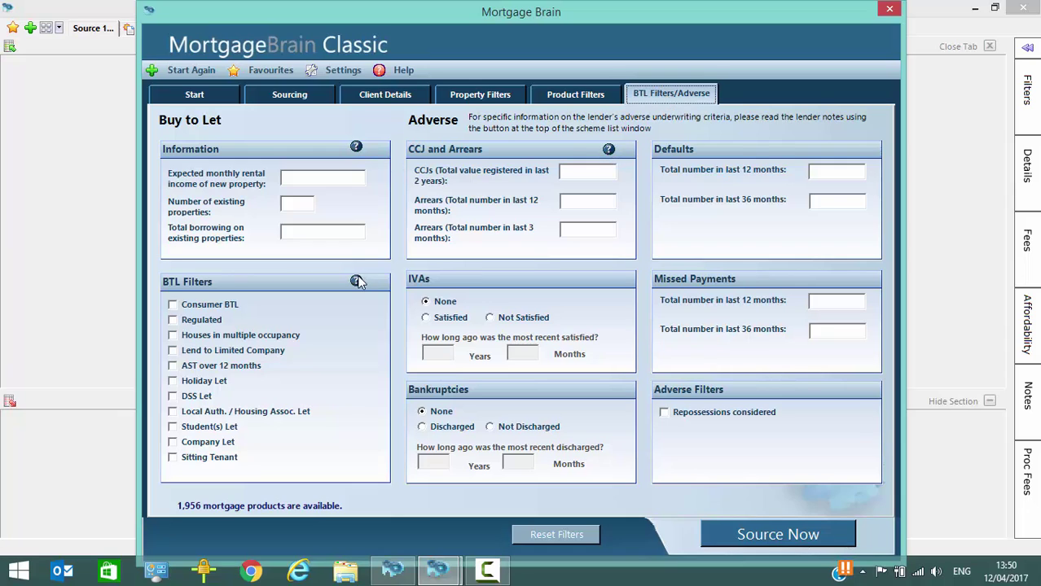
left_click(543, 100)
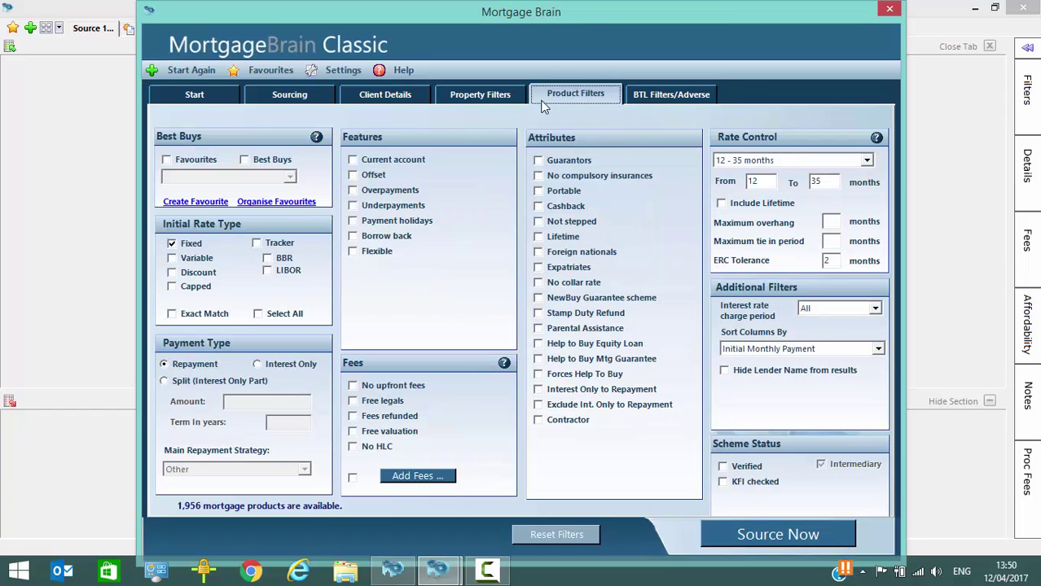
Step: Read the help topics on Fees and on rate control's ERC Tolerance from the product filters, closing each one
left_click(505, 365)
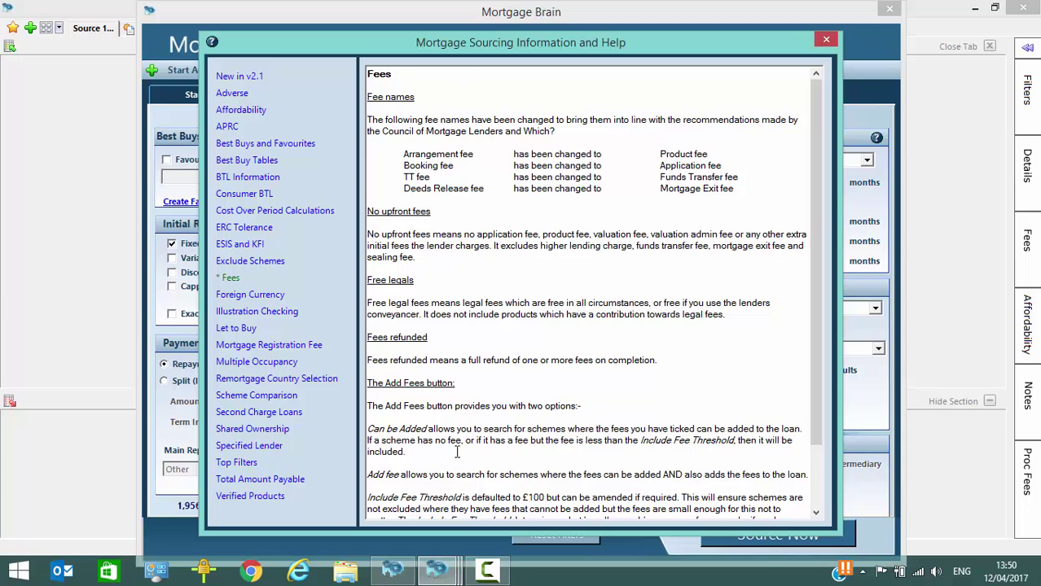
left_click_drag(810, 326, 820, 88)
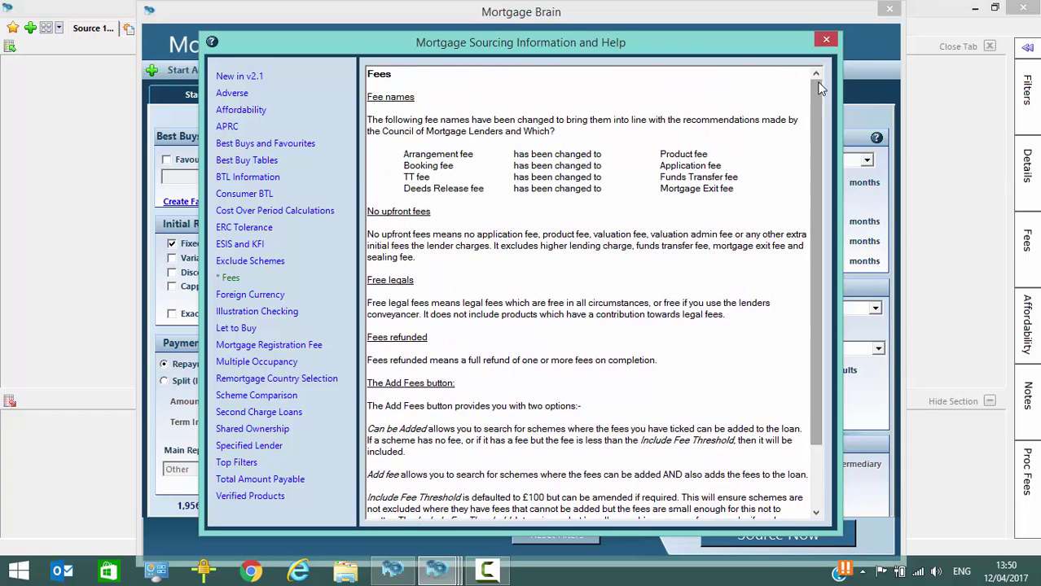
left_click(825, 39)
left_click(877, 139)
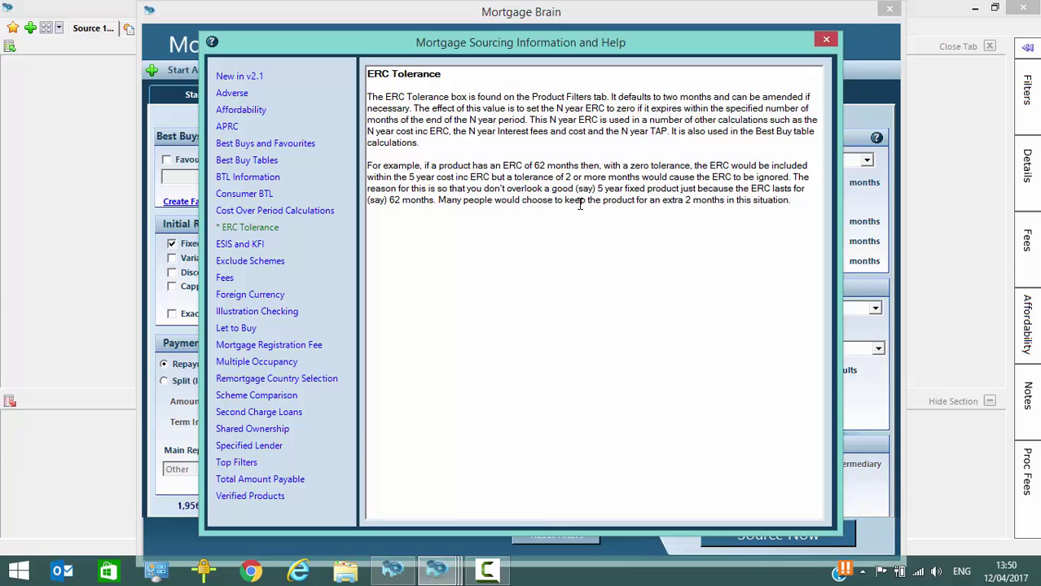
left_click(825, 43)
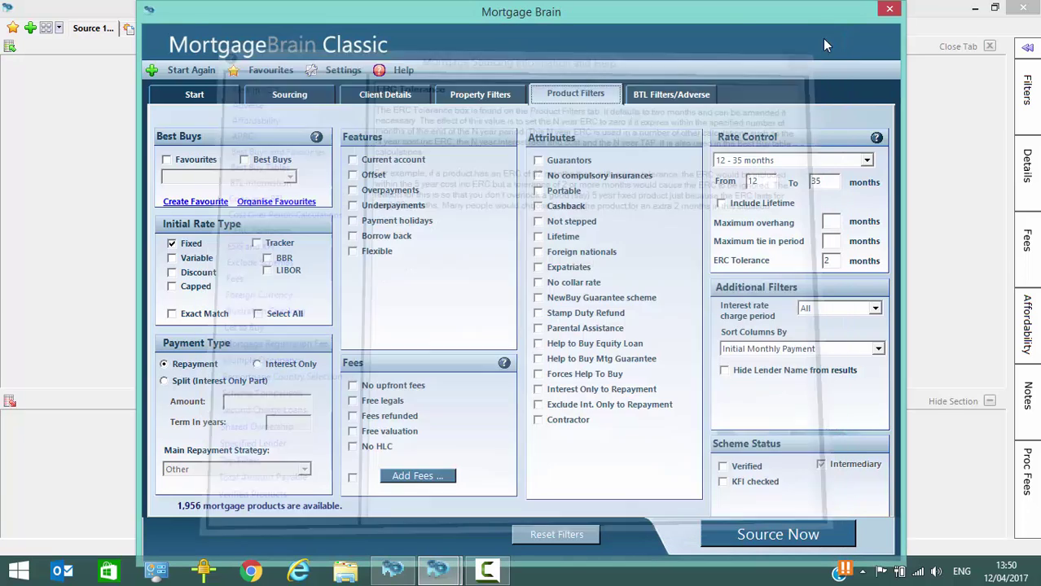